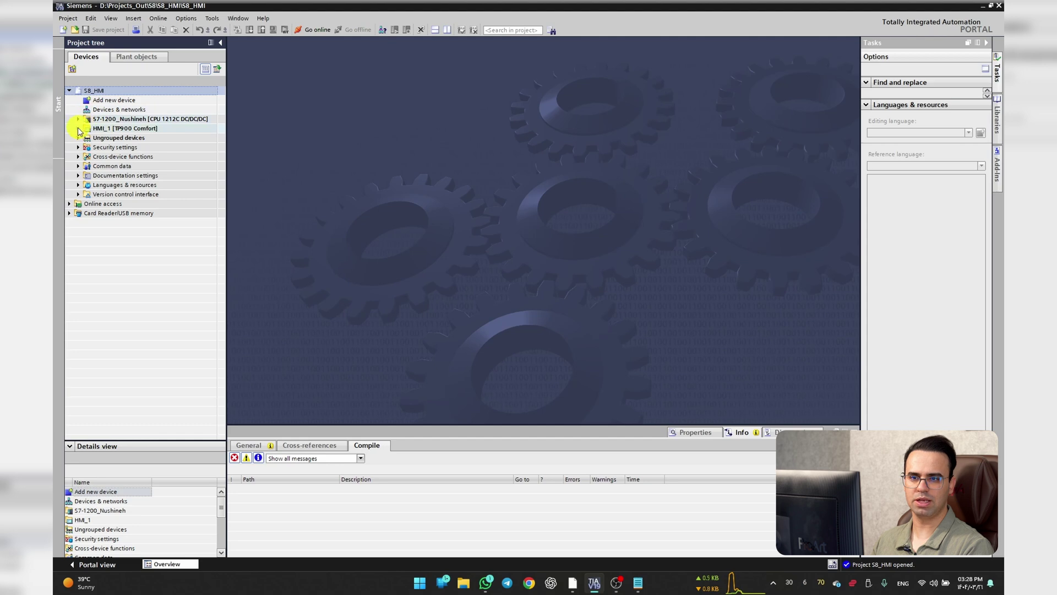
Step: Open HMI_1's alarms editor and widen the Name, Trigger tag and HMI acknowledgment bit columns
click(78, 129)
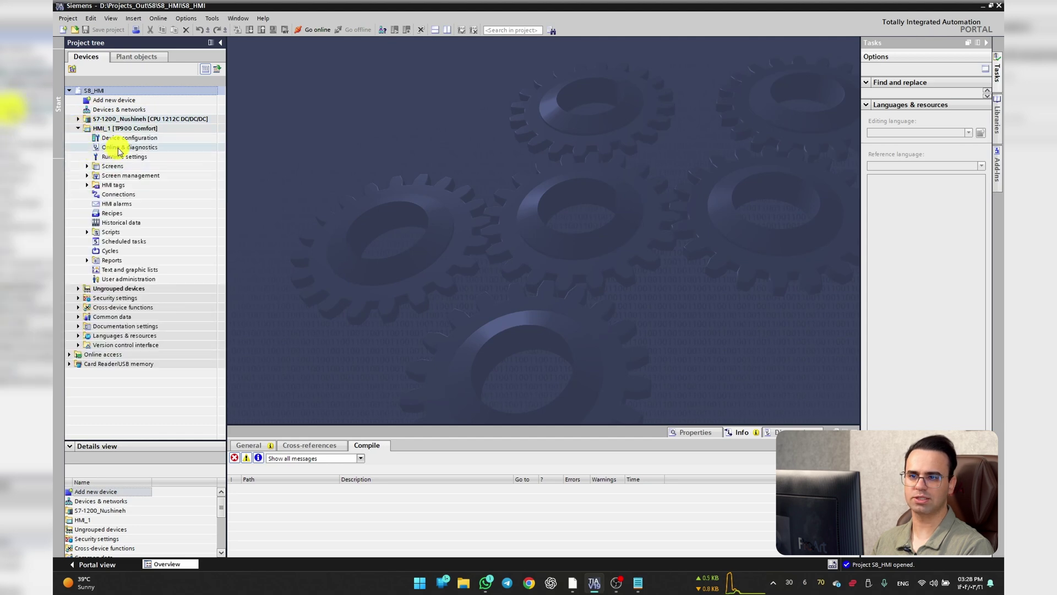
click(133, 205)
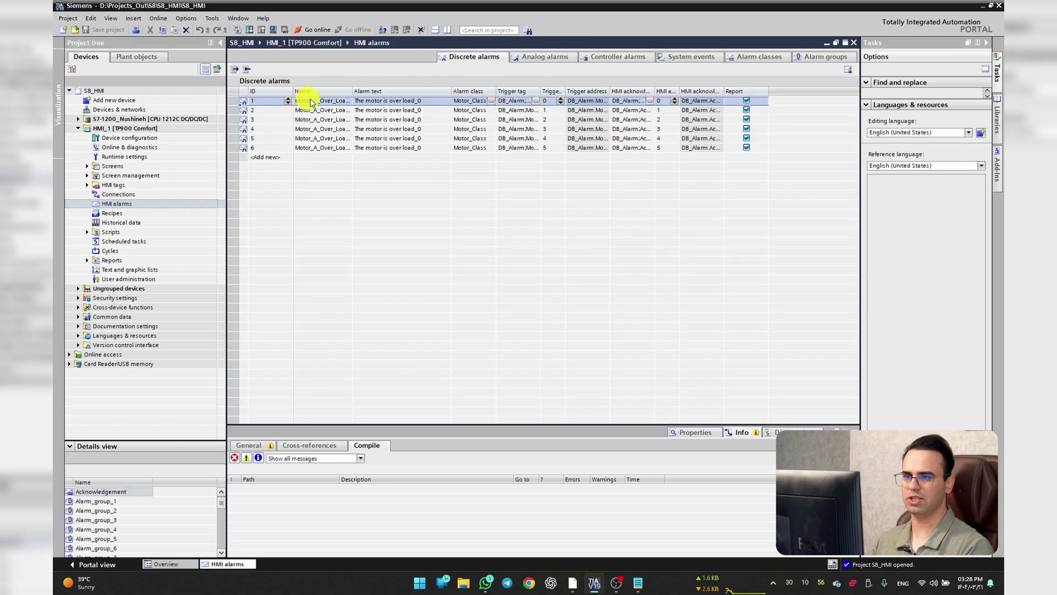
drag(354, 94, 384, 92)
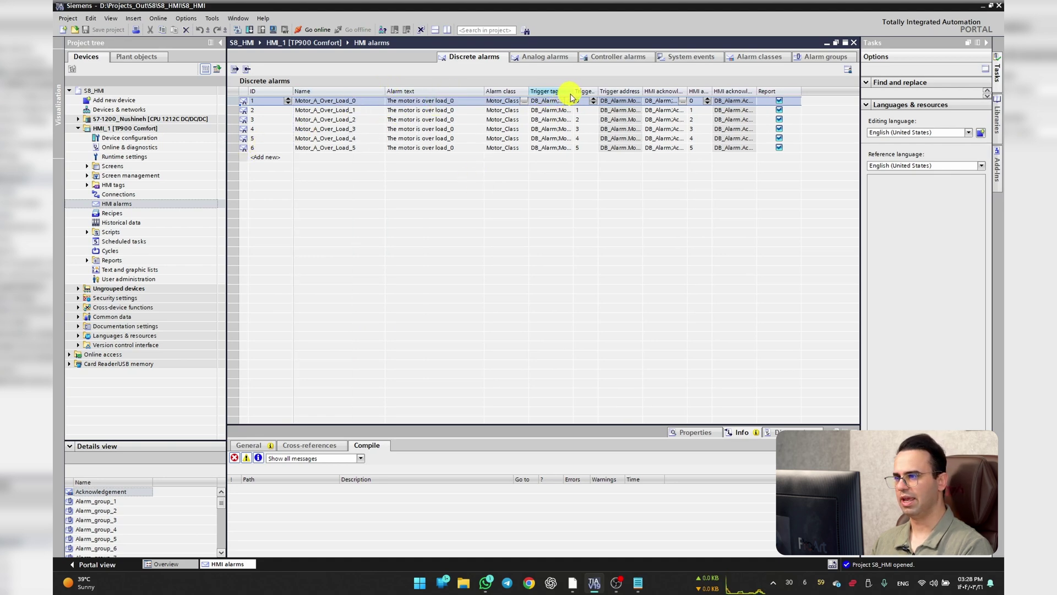
drag(573, 91, 620, 88)
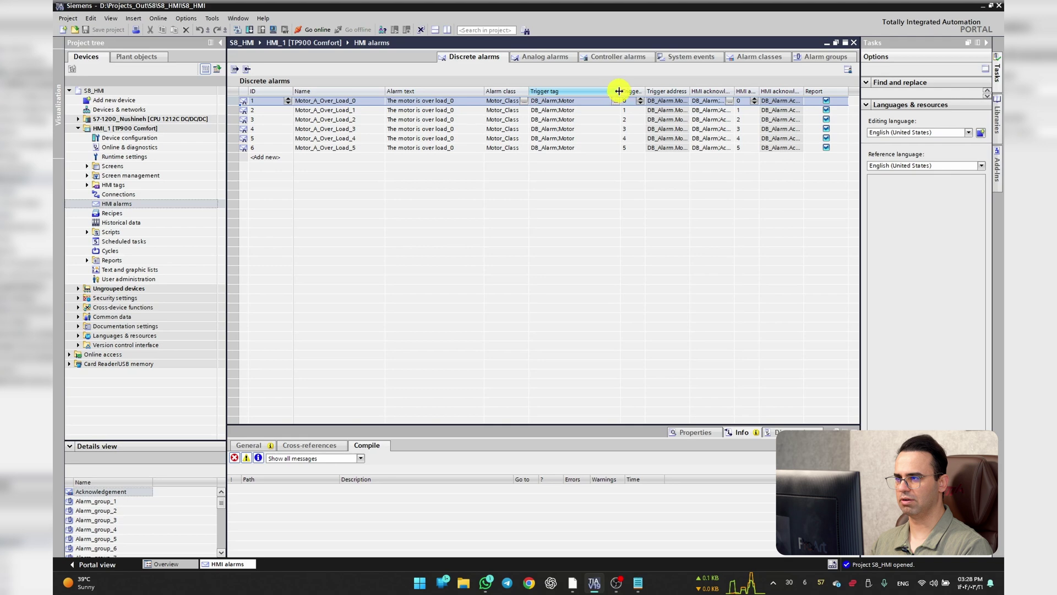
drag(619, 91, 604, 90)
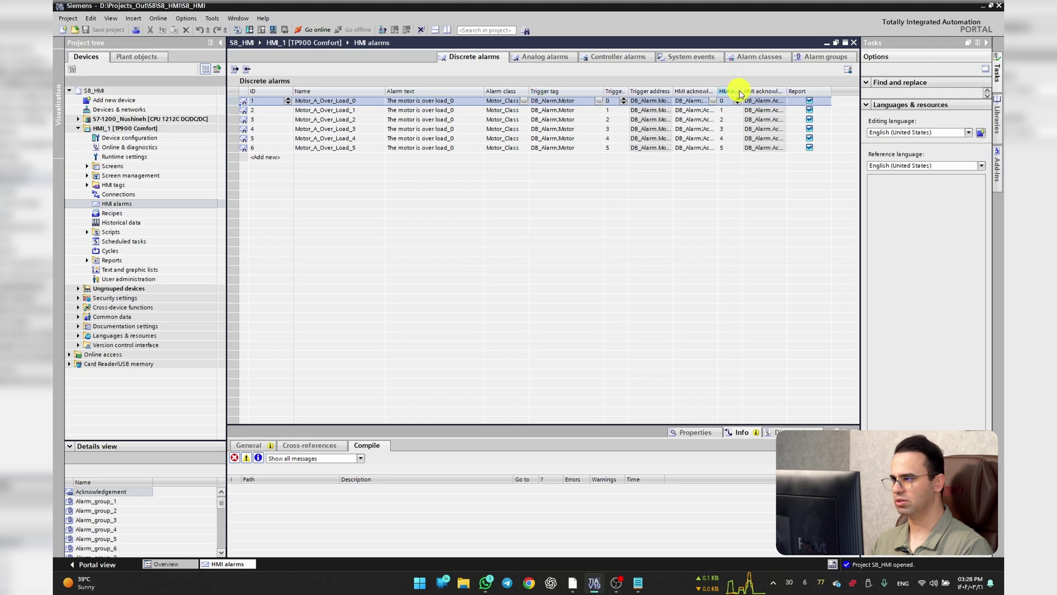
drag(744, 90, 788, 91)
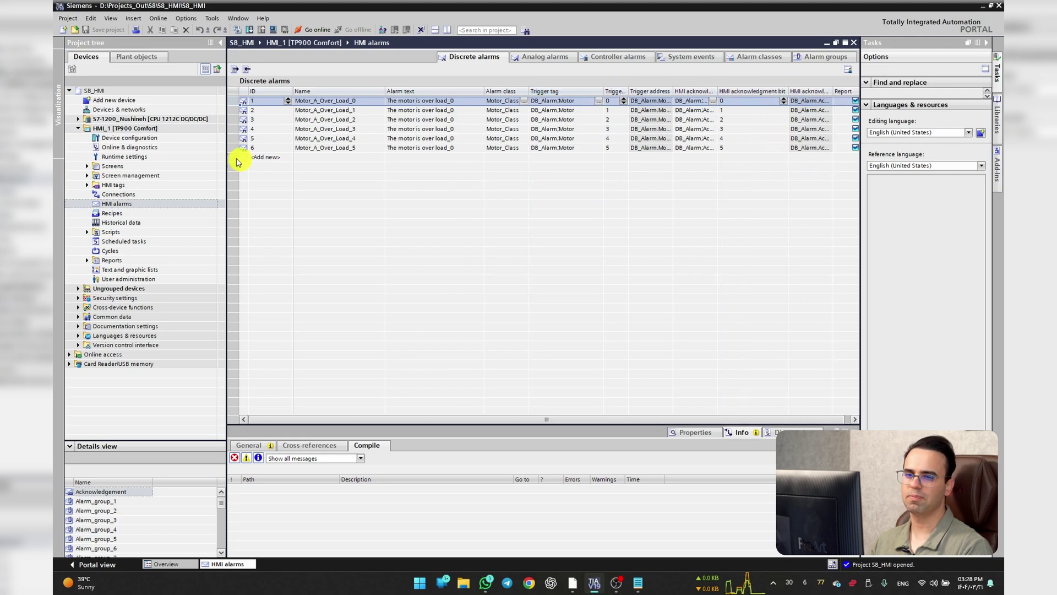
Step: Open DB_Alarm [DB6] from S7-1200_Nushineh's Program blocks, then the Alarms [FC6] ladder block
click(79, 119)
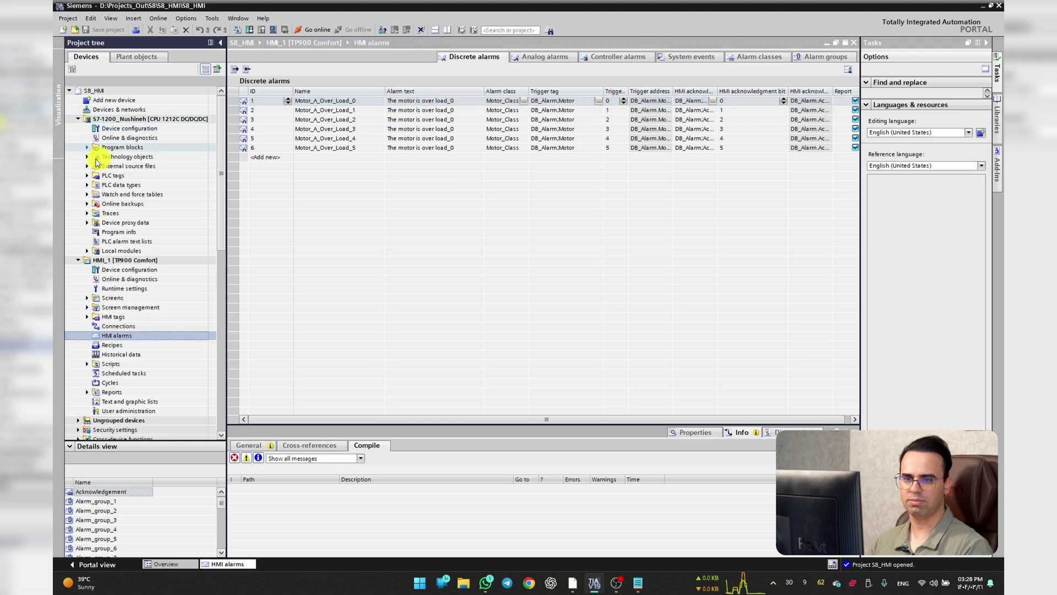
click(87, 147)
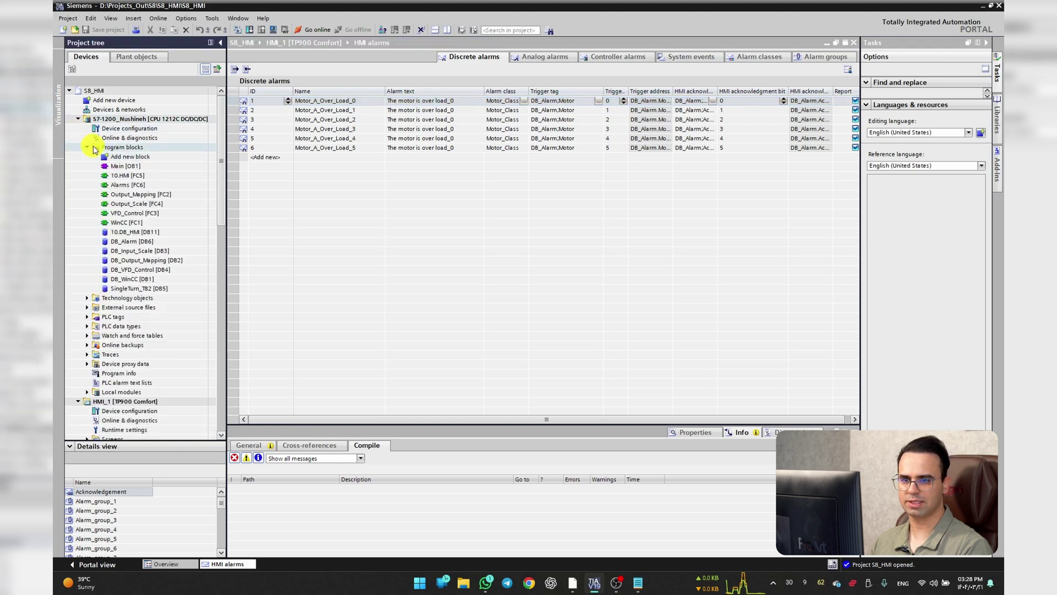
click(147, 241)
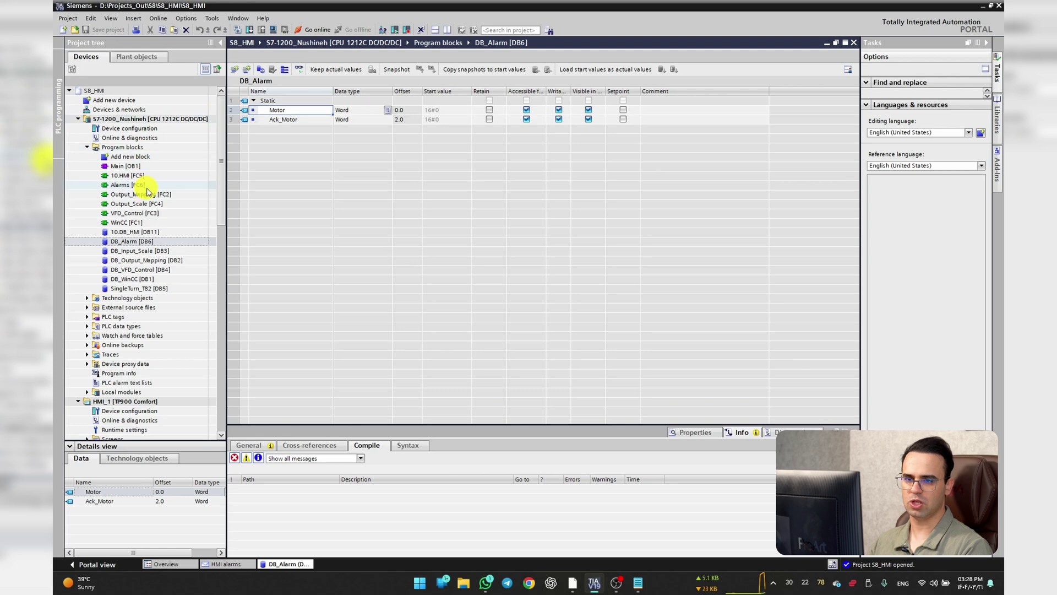
double_click(122, 185)
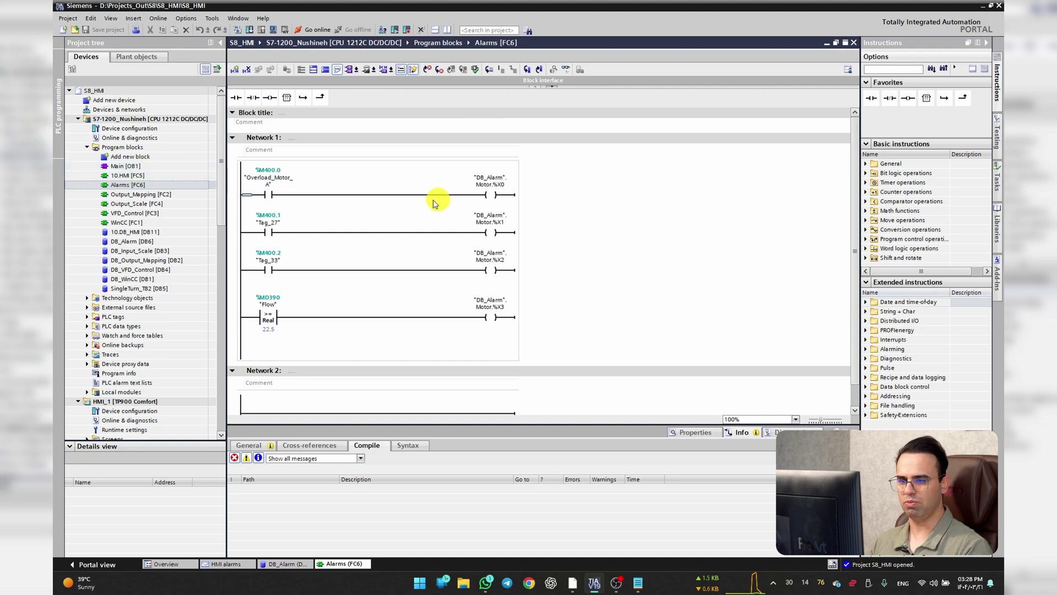
Step: Select Network 1's contacts, coils and first DB_Alarm Motor operand, then return to HMI alarms
drag(310, 166, 255, 334)
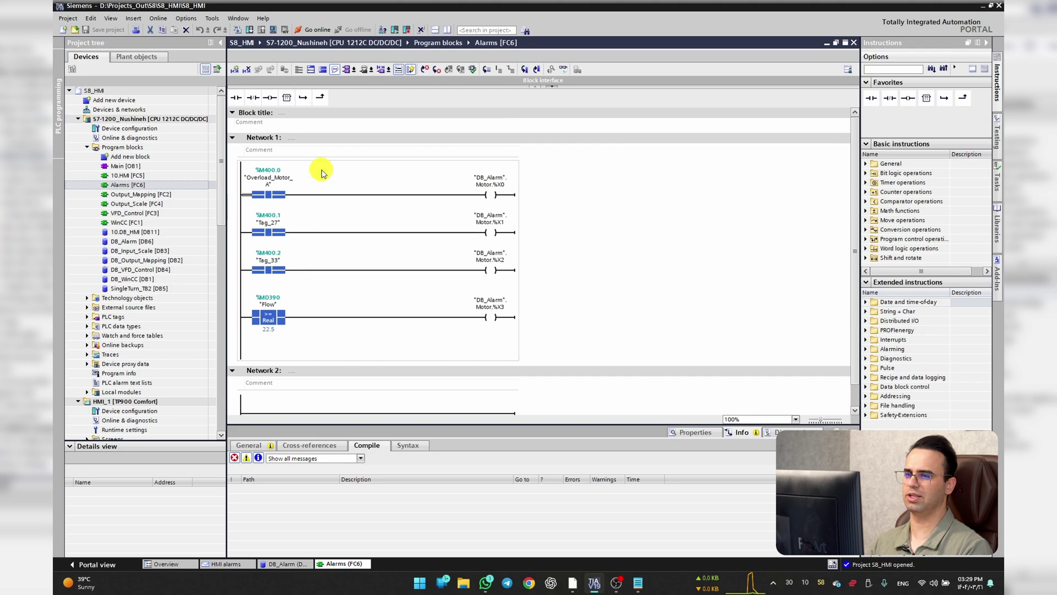
drag(437, 160, 546, 343)
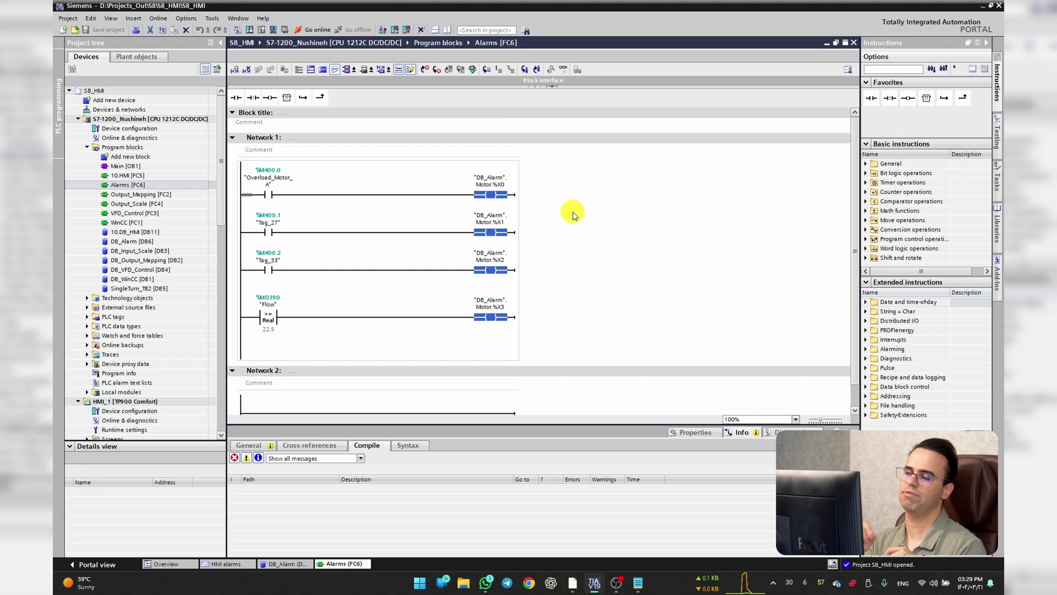
click(499, 181)
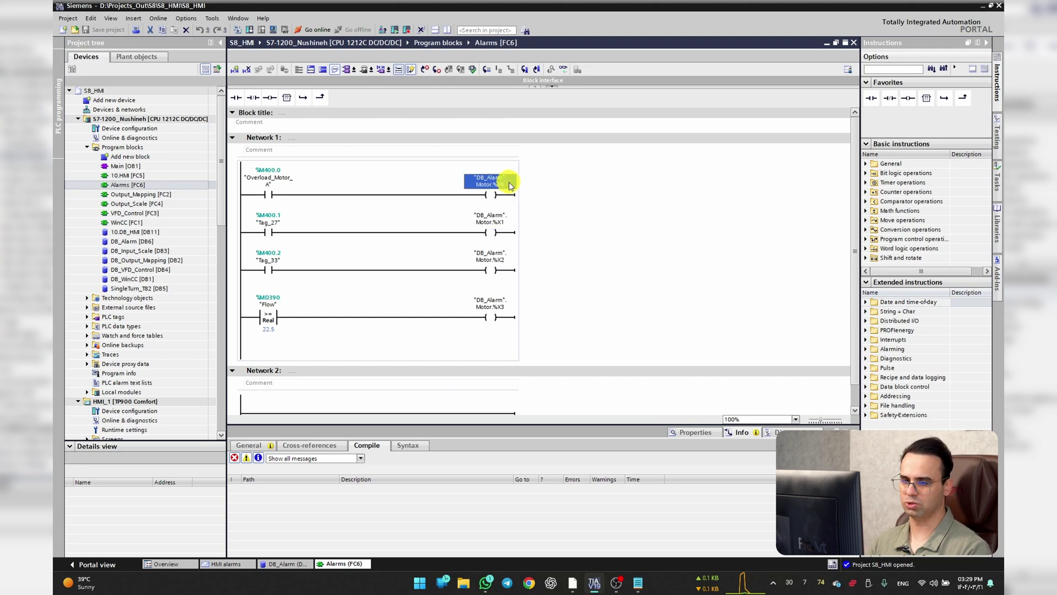
click(229, 564)
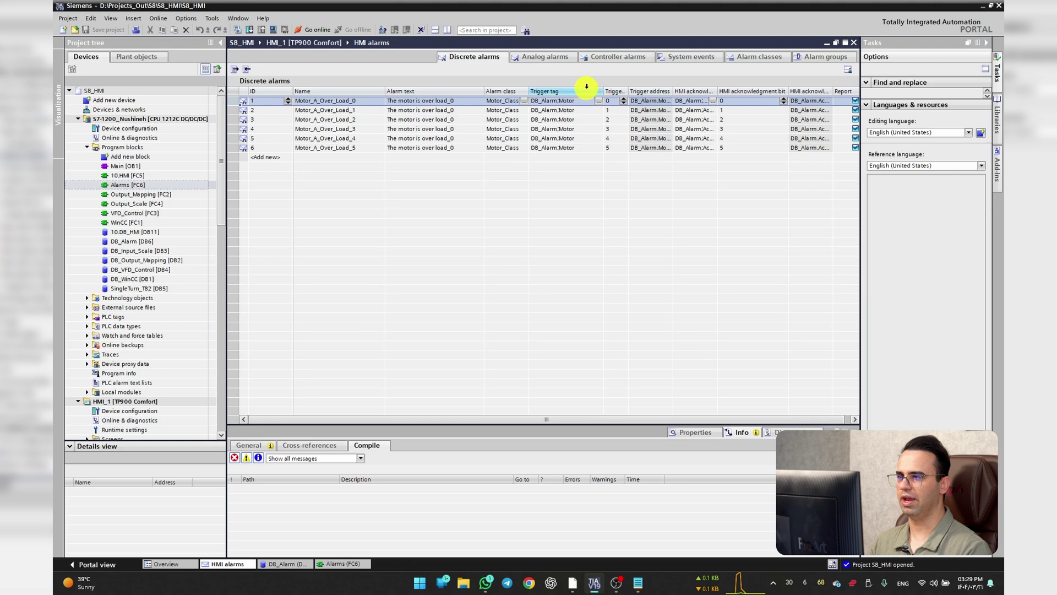
Step: Resize the Trigger tag column and open the 5.Alarm screen under HMI_1 Screens
drag(601, 93, 691, 93)
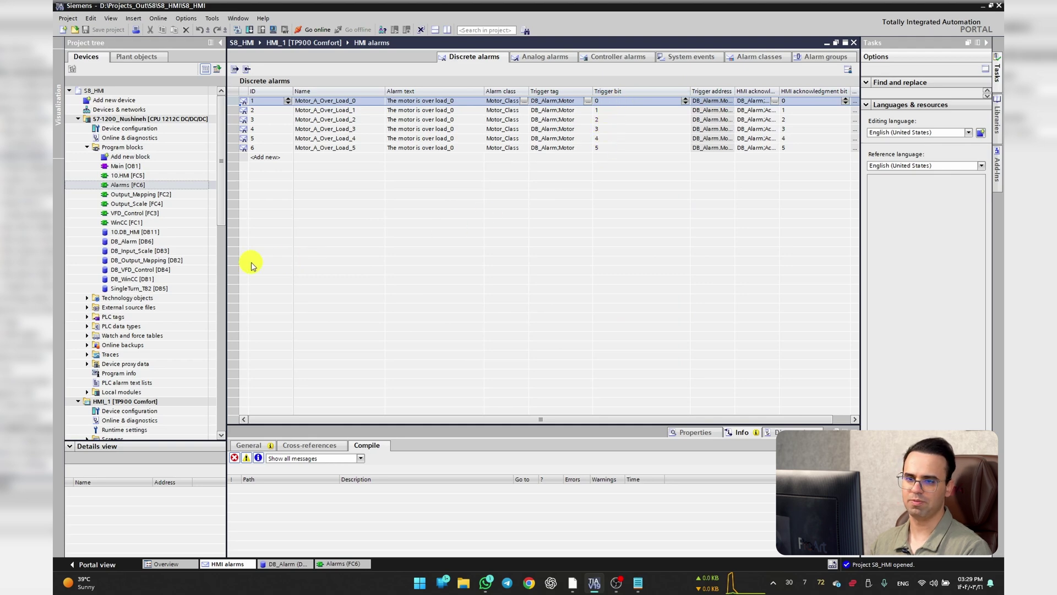
drag(223, 198, 216, 270)
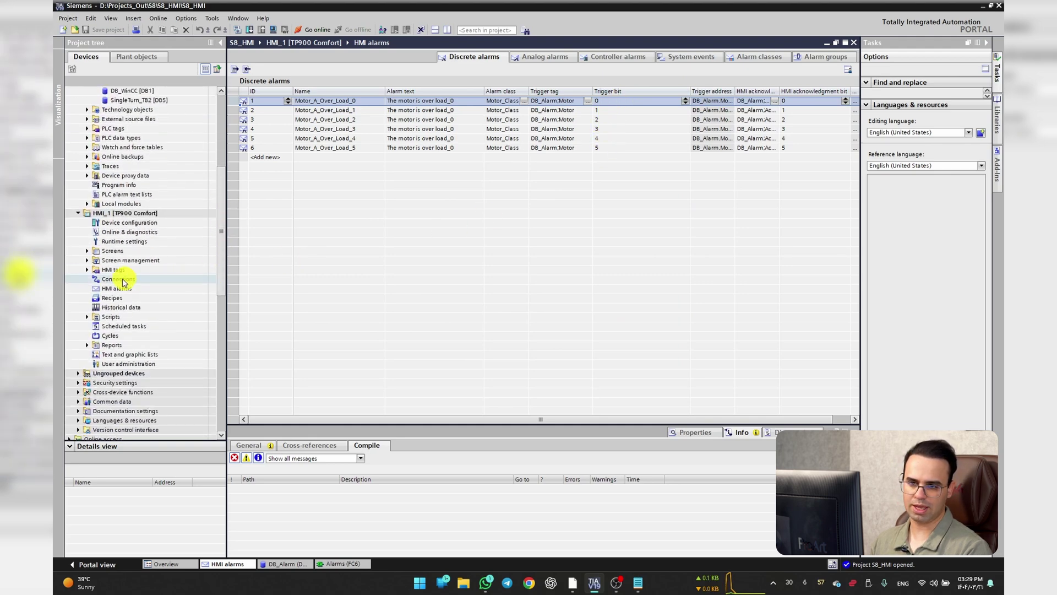
click(87, 251)
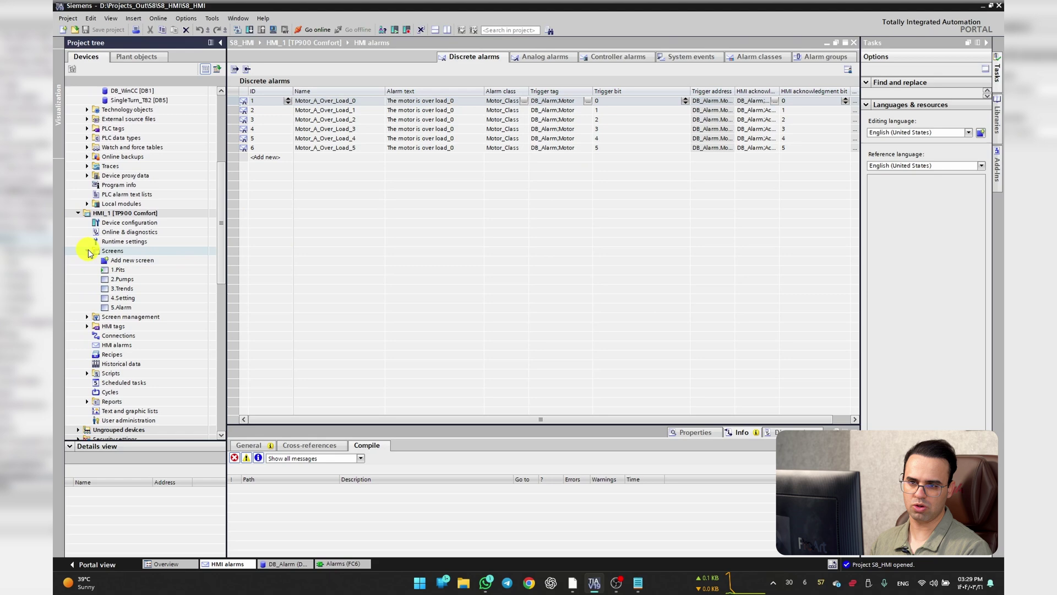
double_click(117, 307)
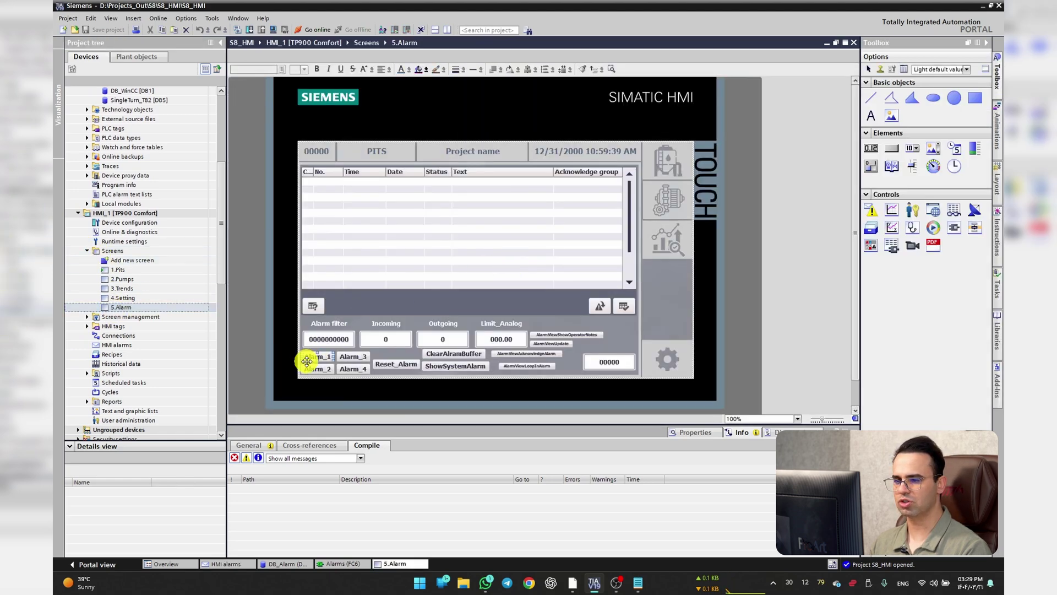
Step: Inspect Alarm_1's Release event, which uses SetBit on Overload_Motor_A
click(308, 357)
ctrl+click(348, 357)
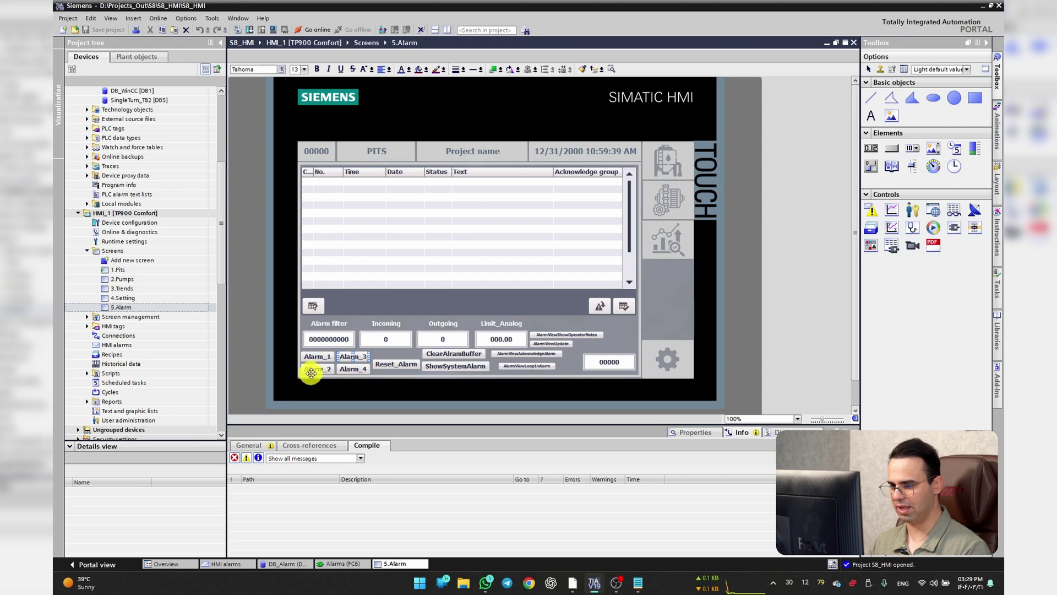
click(326, 358)
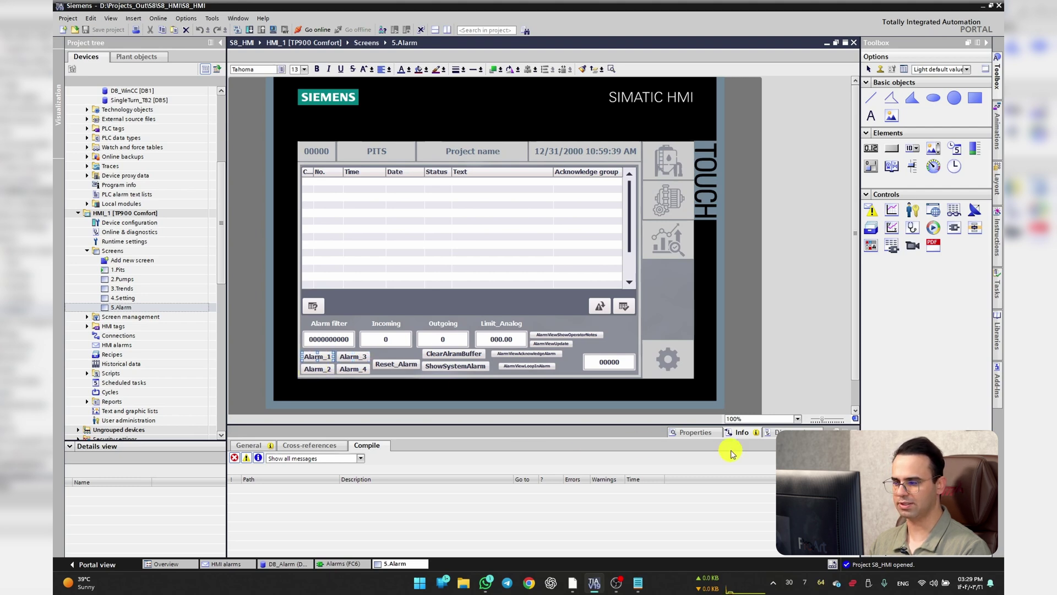
click(698, 433)
click(350, 446)
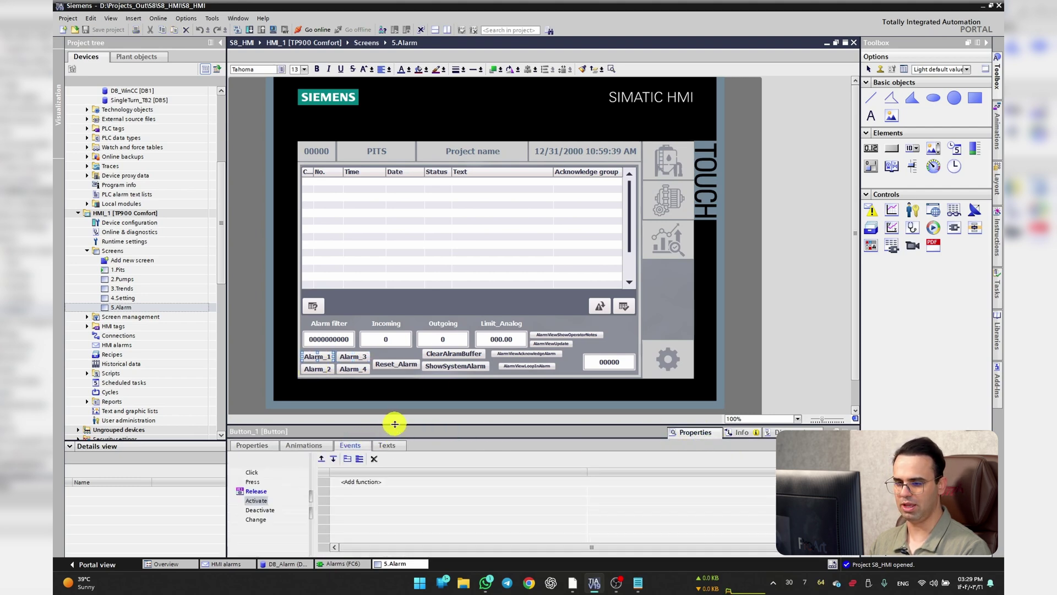
drag(396, 420, 397, 402)
click(251, 473)
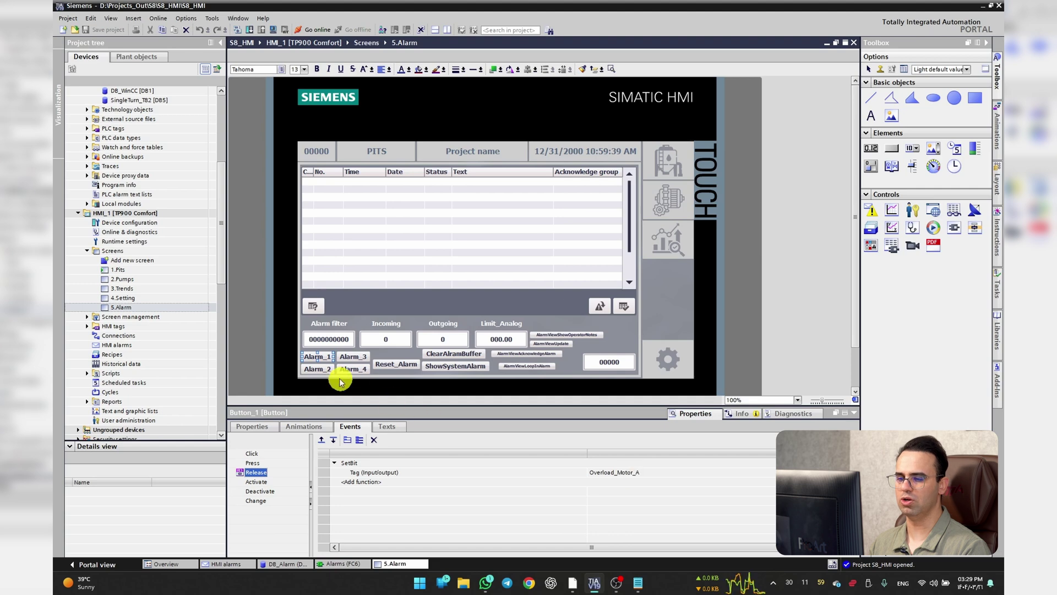
Step: Check Alarm_2's Release action, then show Tag_27 (%M400.1) in the Alarms [FC6] block
click(316, 369)
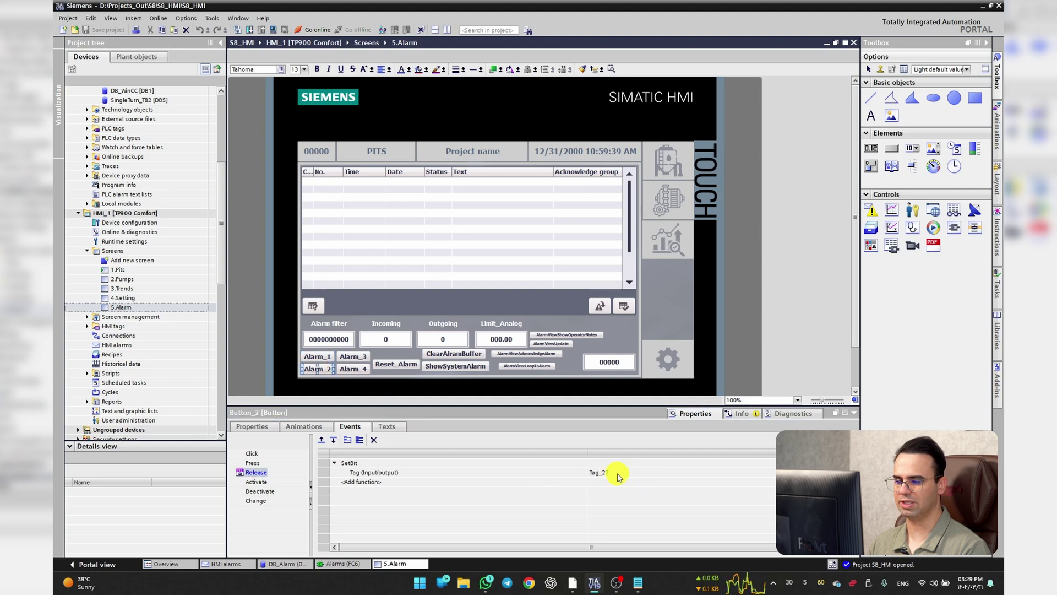
click(337, 564)
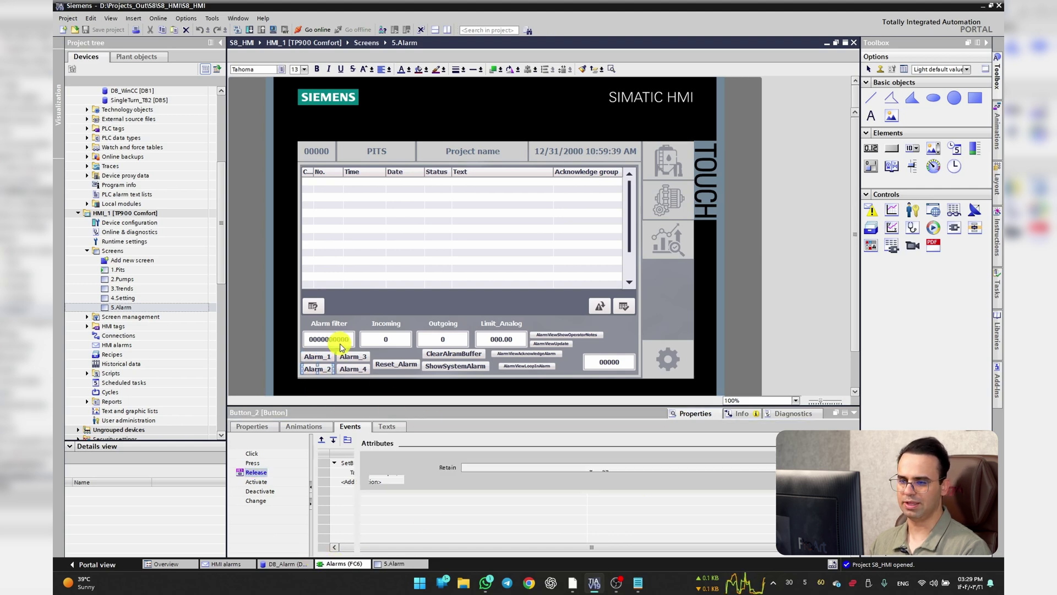
click(269, 226)
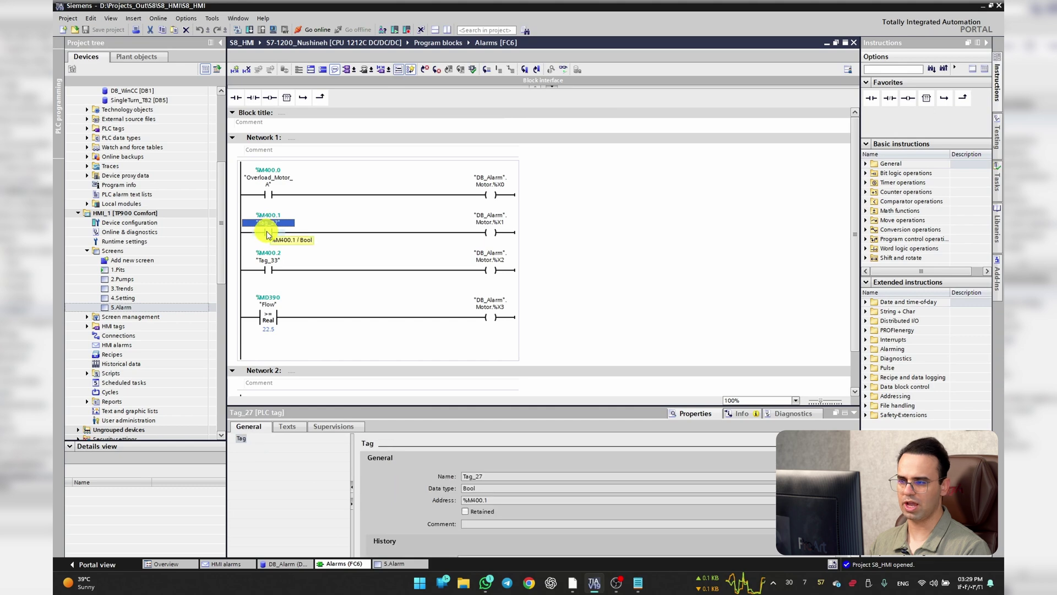
Step: Select the S7-1200_Nushineh CPU and start its simulation in S7-PLCSIM V19
drag(222, 238, 181, 141)
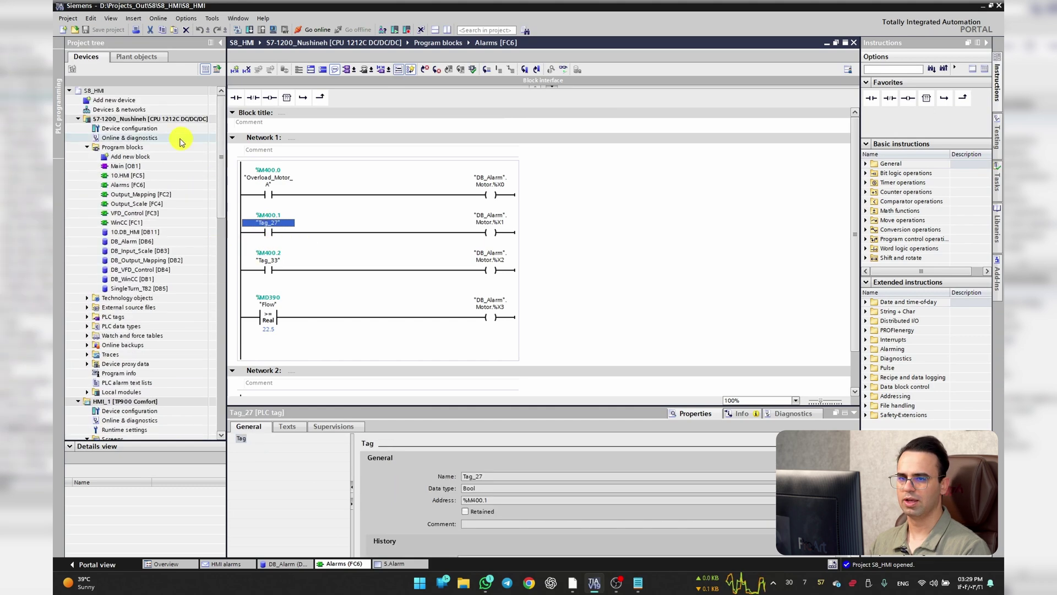
click(146, 119)
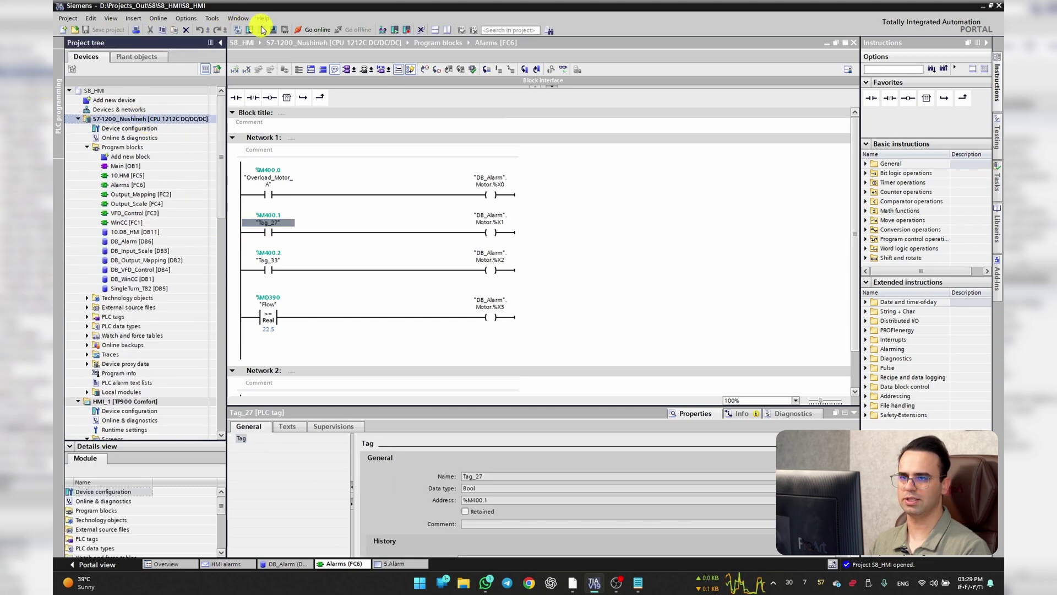
click(270, 30)
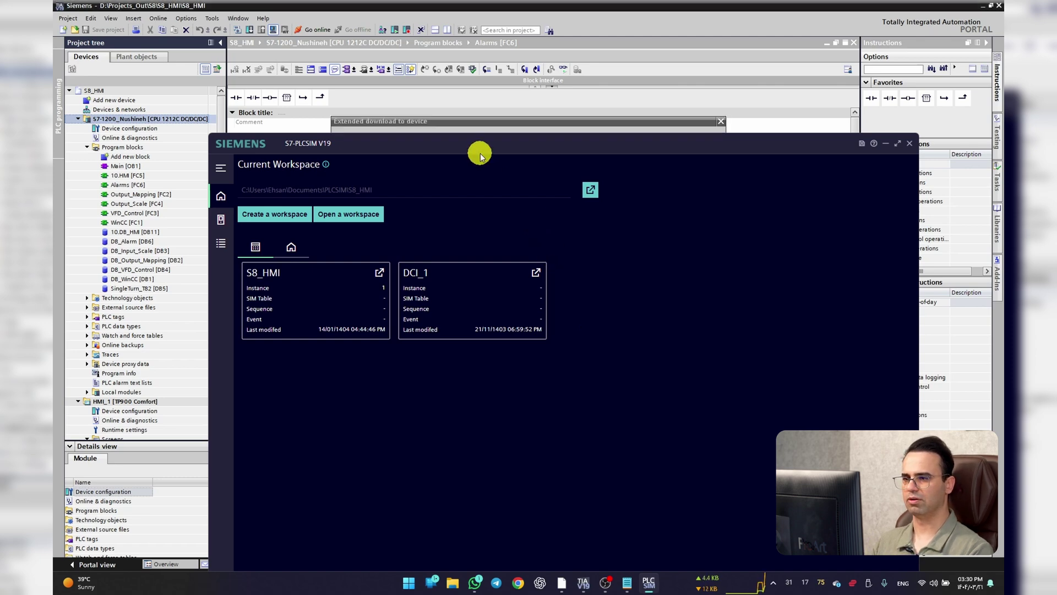
Step: Expand the S8_HMI instances and set the download PG/PC interface to PLCSIM
click(221, 220)
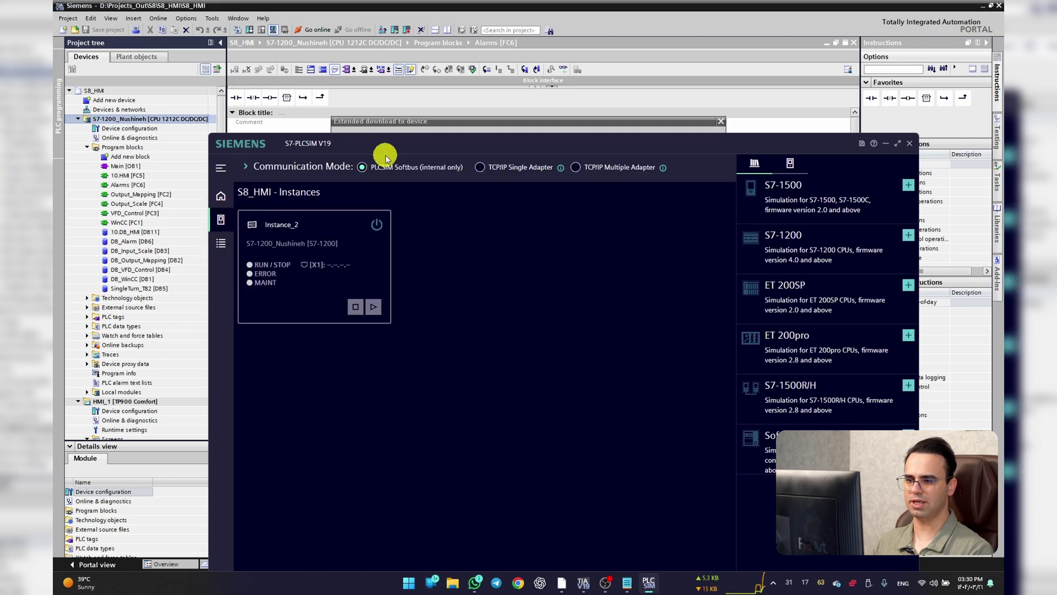
drag(393, 146, 641, 218)
drag(507, 121, 349, 93)
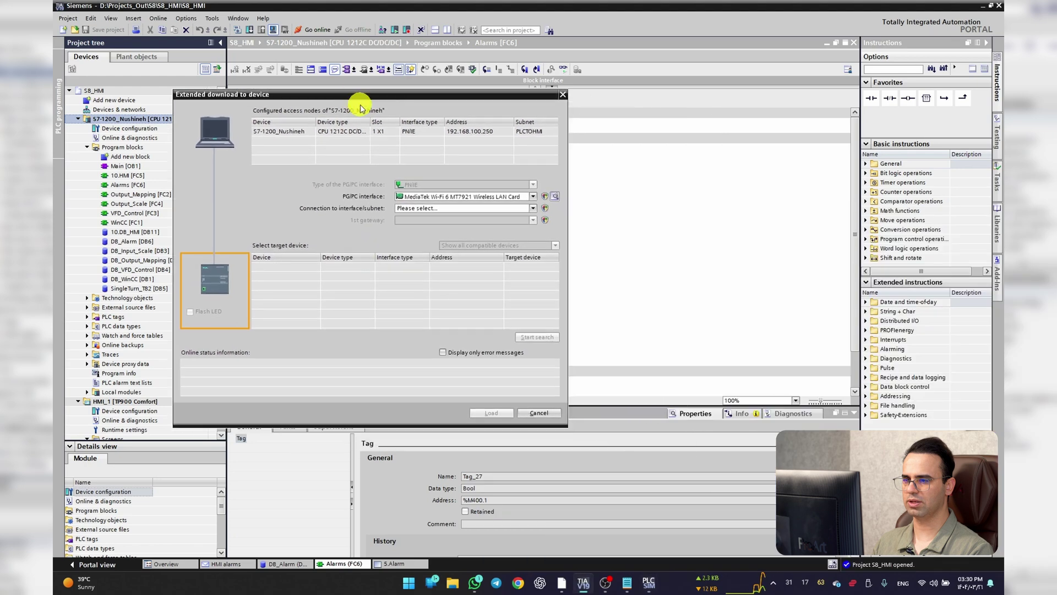
click(485, 196)
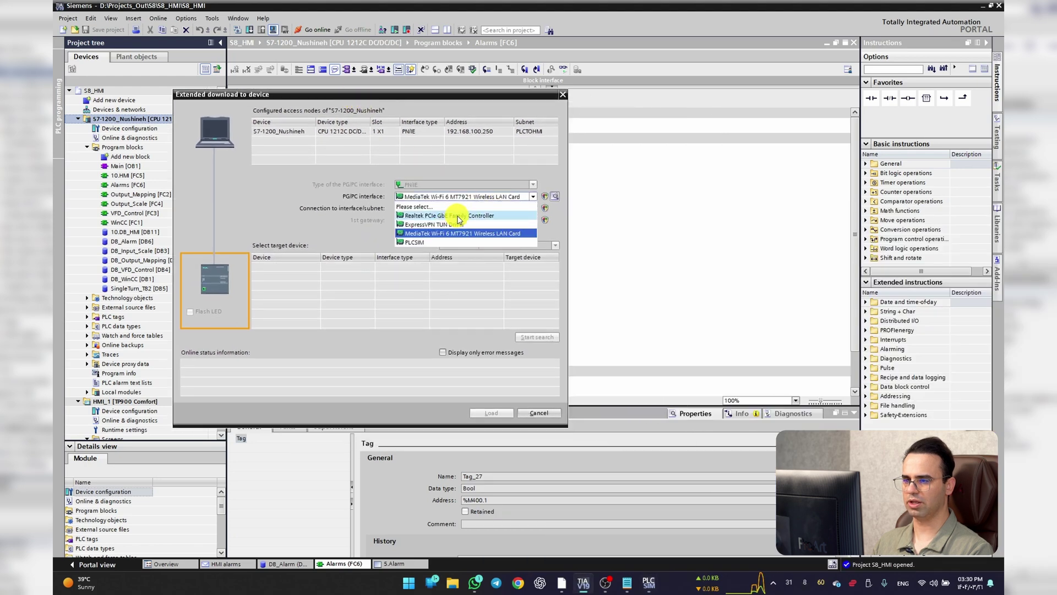
click(450, 224)
click(465, 196)
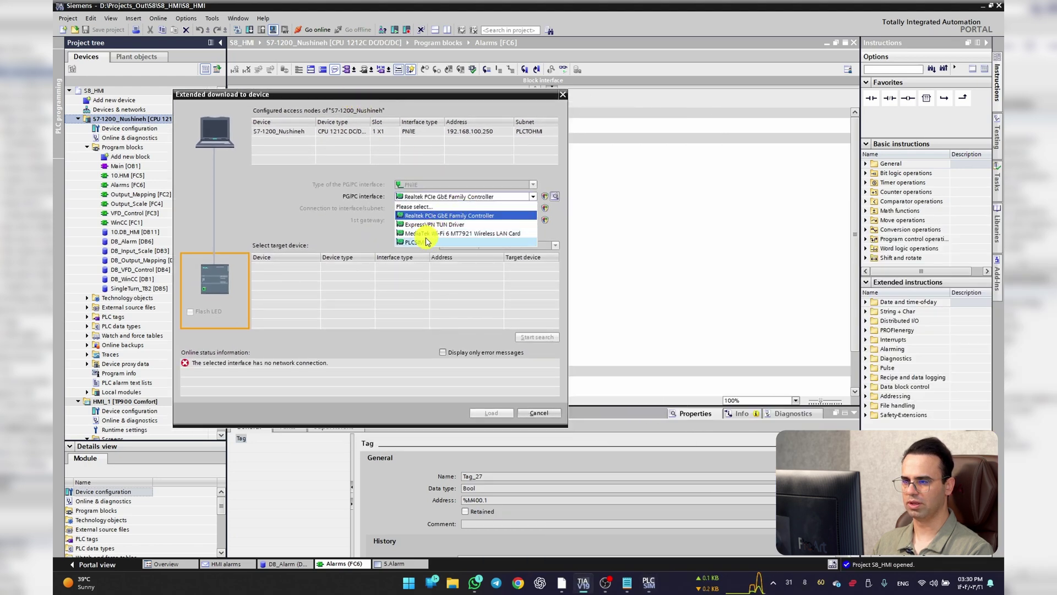
click(430, 221)
Step: Power on Instance_2 in S7-PLCSIM at 192.168.100.250
click(649, 585)
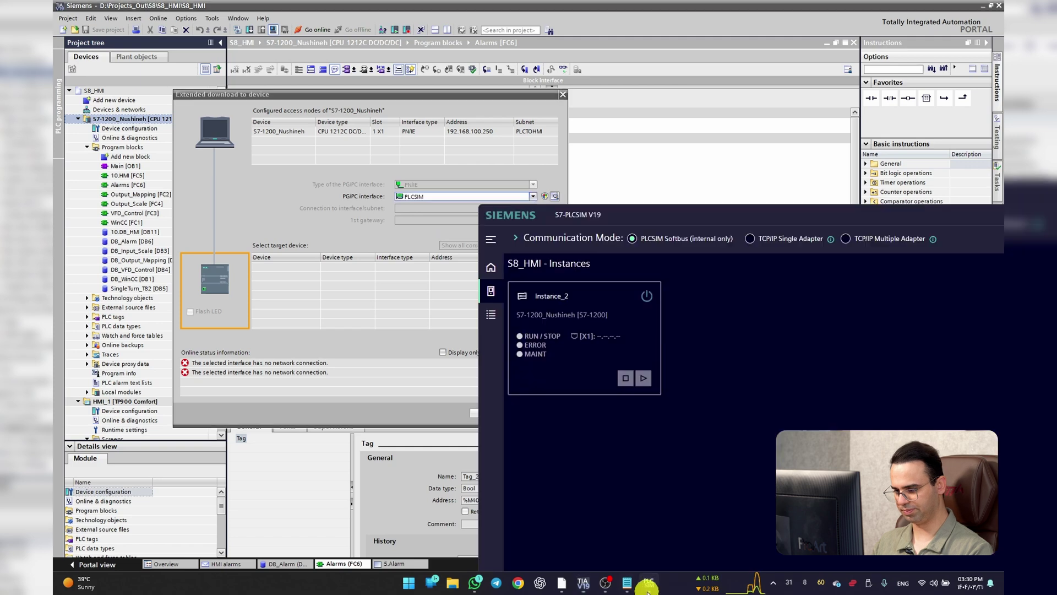
click(648, 298)
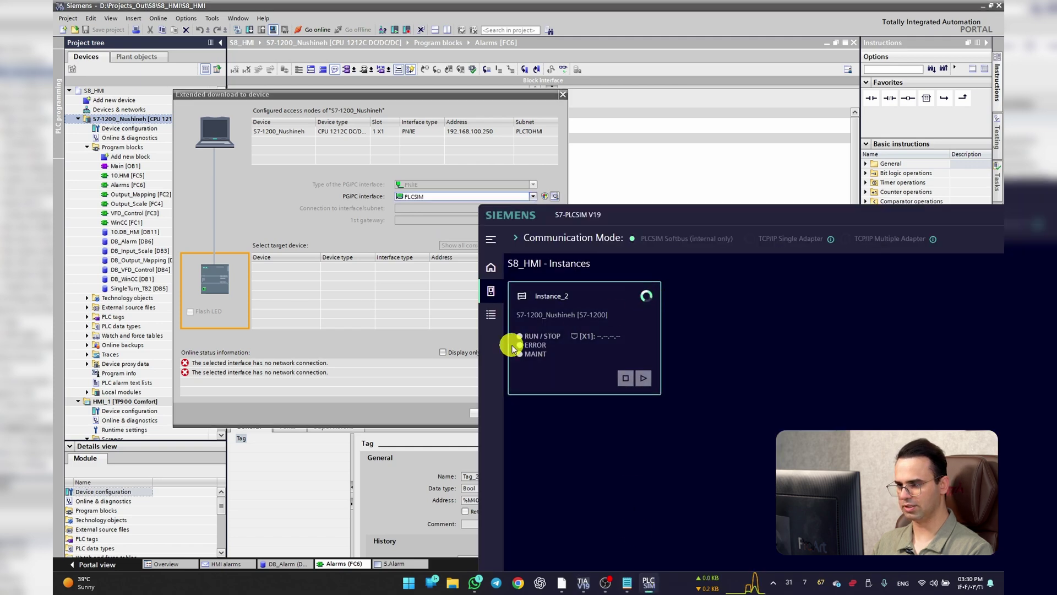
drag(624, 215, 732, 77)
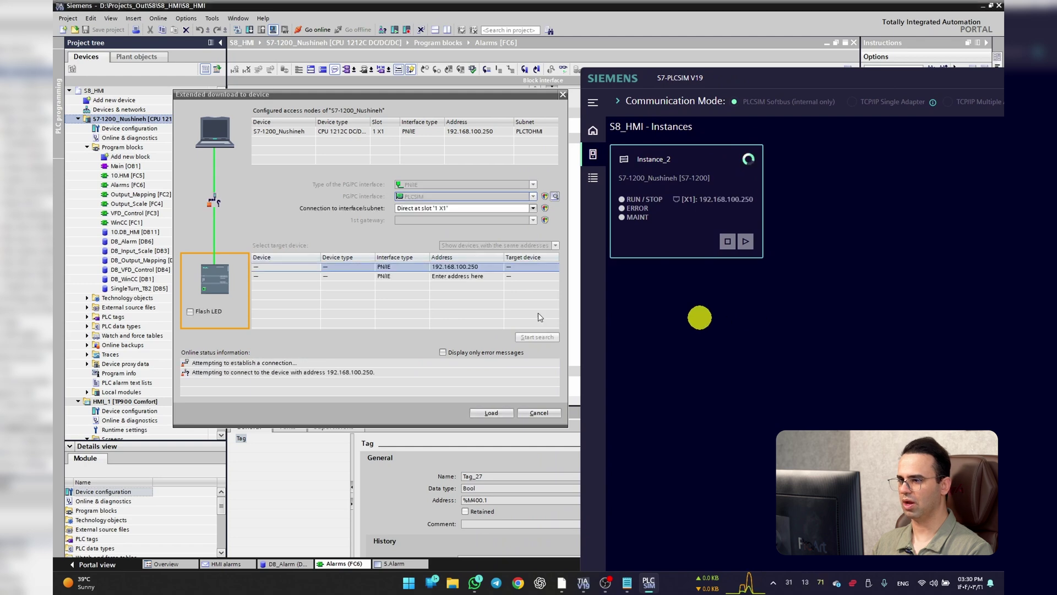
Step: Load the program to the simulated PLC, trusting its certificate, finishing with 0 errors
click(495, 412)
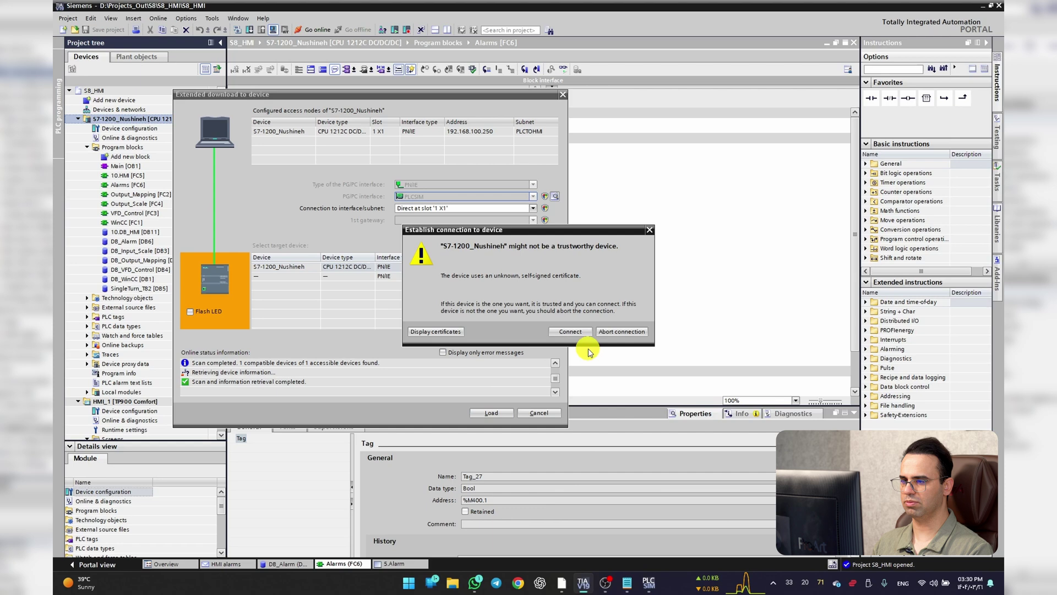
click(567, 331)
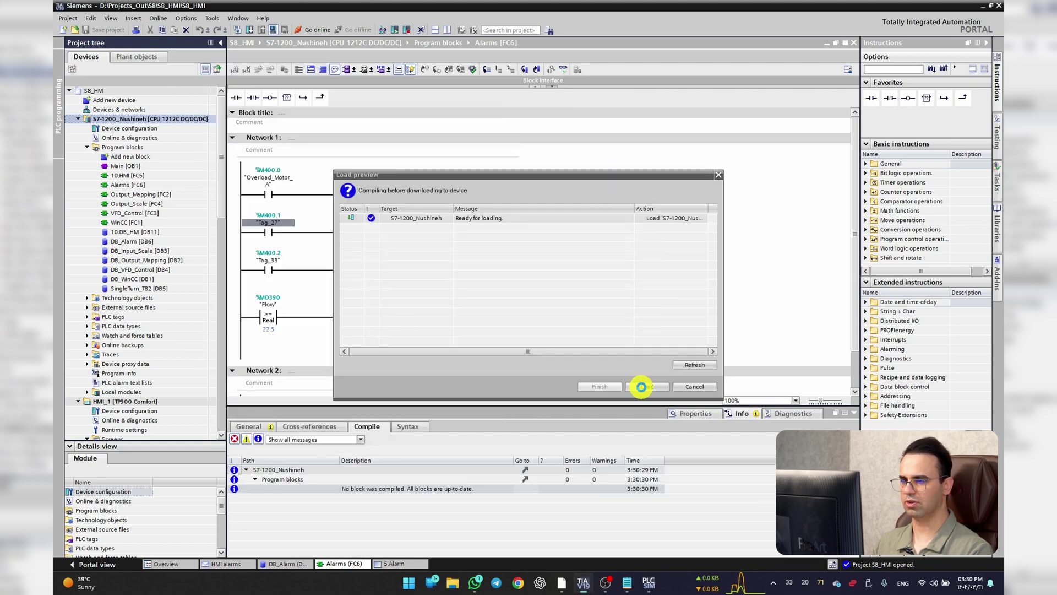
click(643, 388)
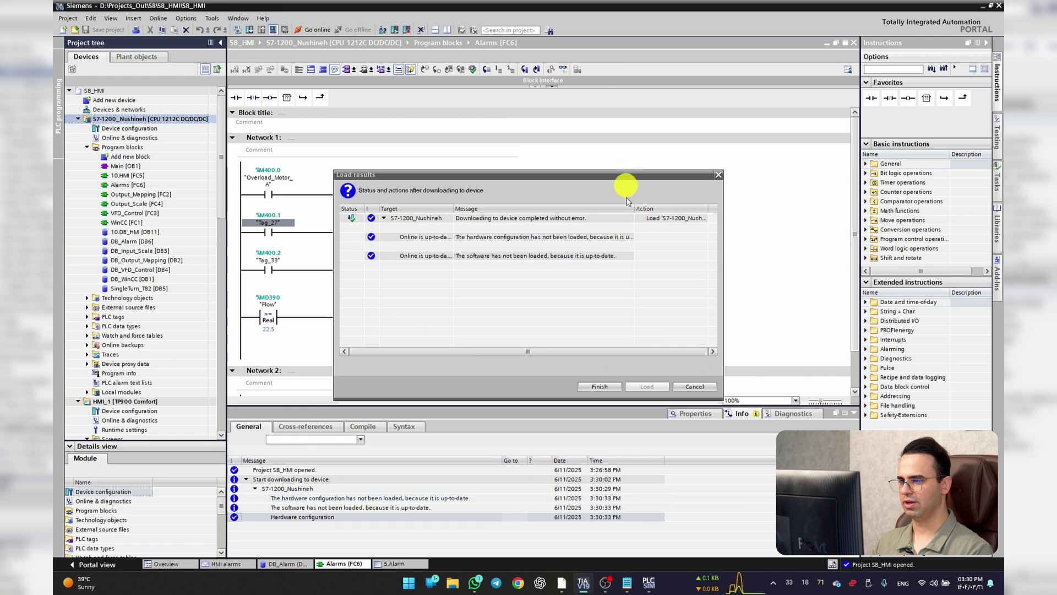
click(601, 387)
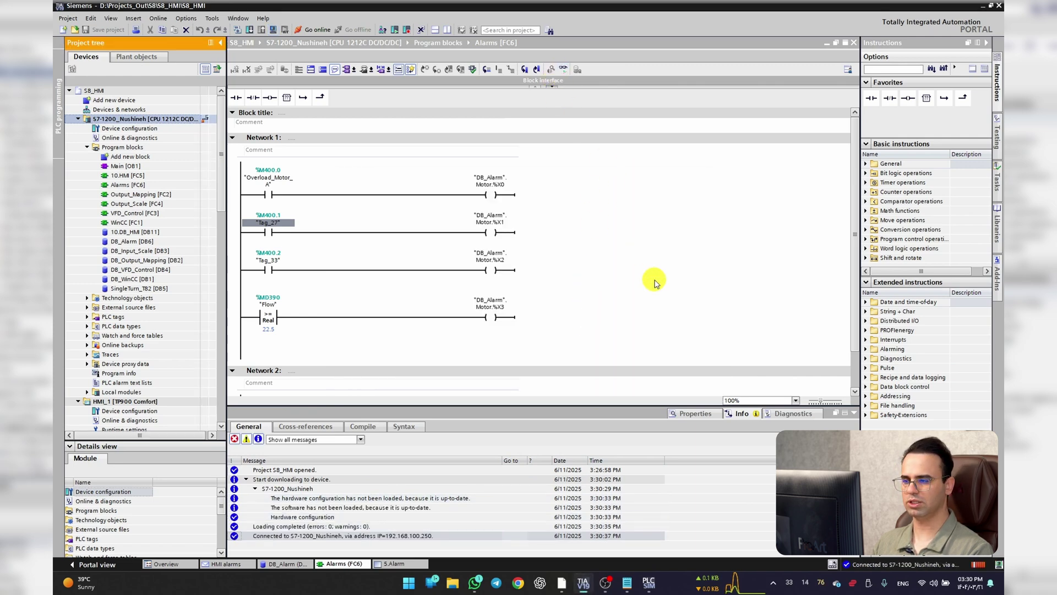
Step: Turn on monitoring of the Alarms logic and start HMI_1 [TP900 Comfort] runtime simulation
key(ctrl+t)
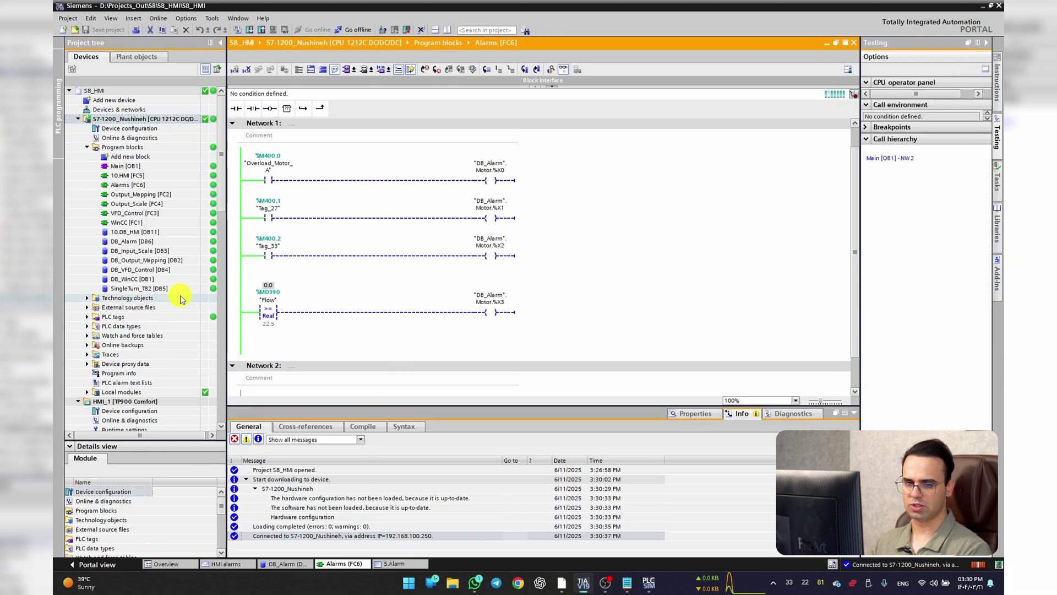
scroll(212, 176, down, 6)
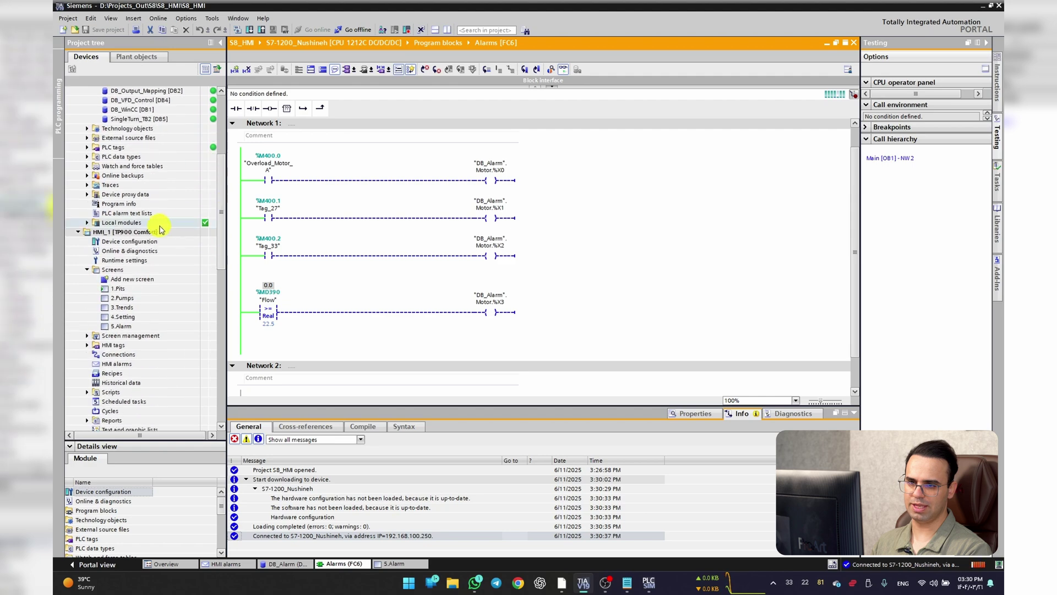
click(146, 231)
click(273, 30)
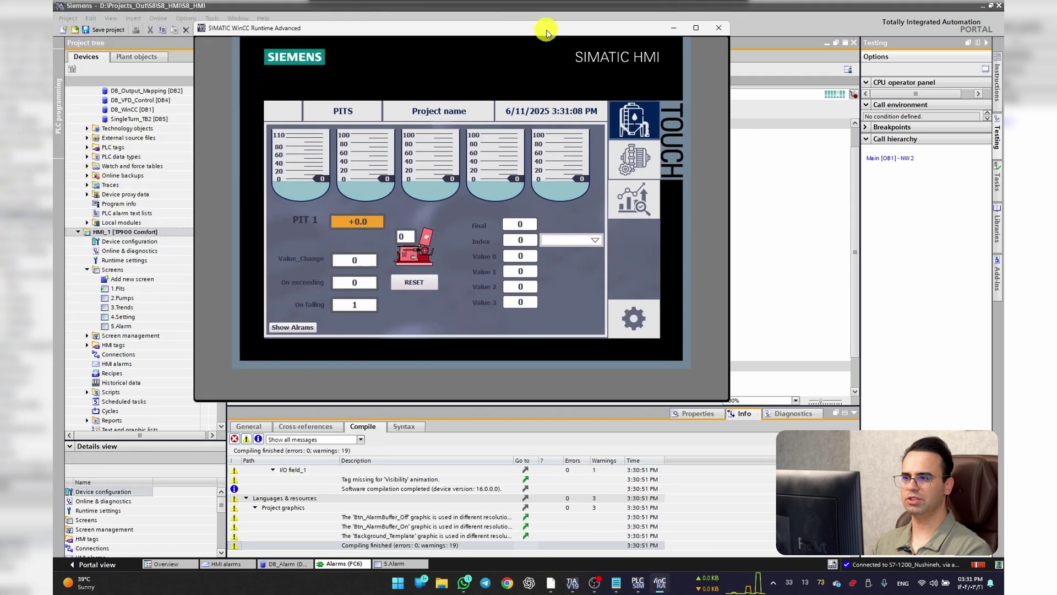
Step: Go via the SETTING screen to the ALARMS screen and move the runtime window aside
click(659, 311)
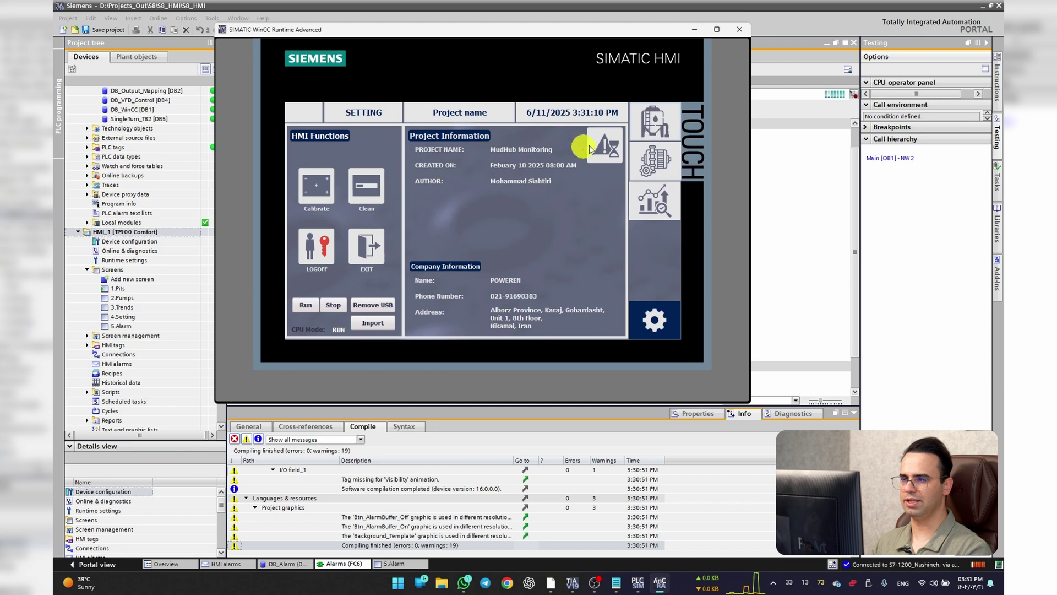
click(612, 147)
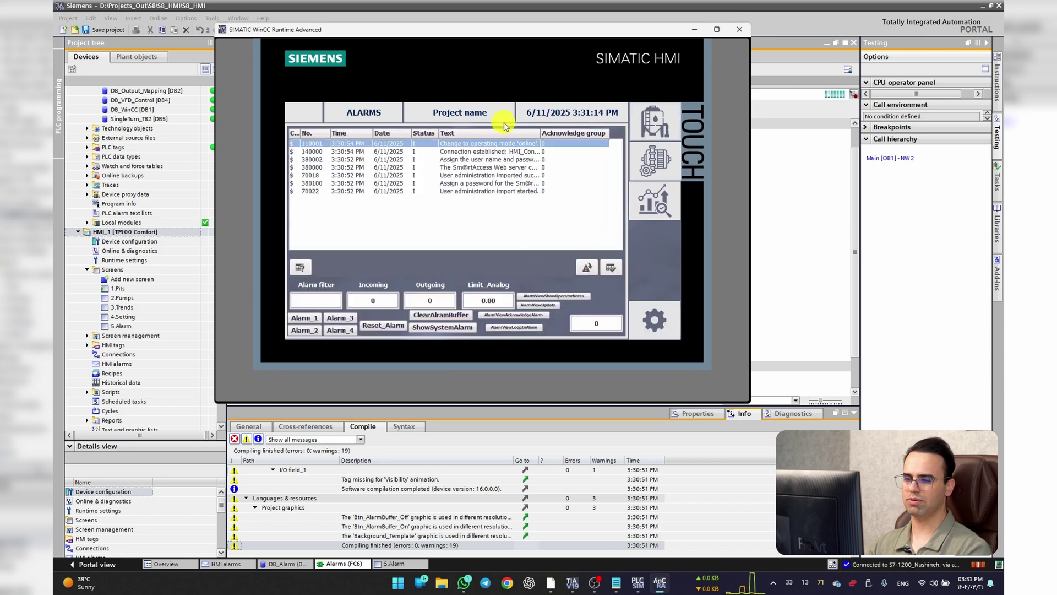
drag(355, 33, 446, 66)
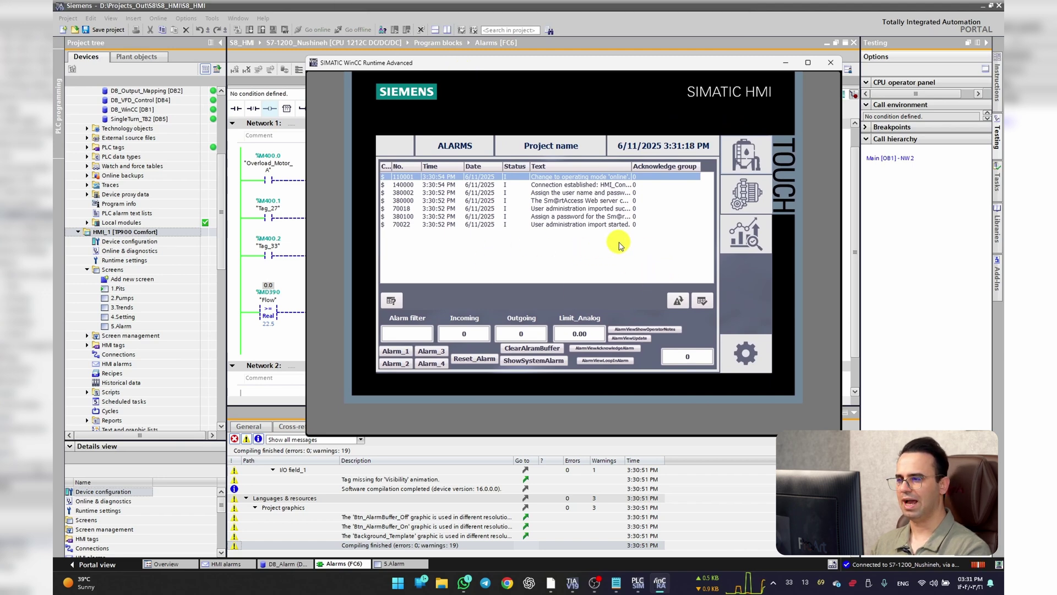
Step: Clear the alarm buffer, trigger the Alarm_1 and Alarm_3 motor-overload alarms, and acknowledge them
click(532, 348)
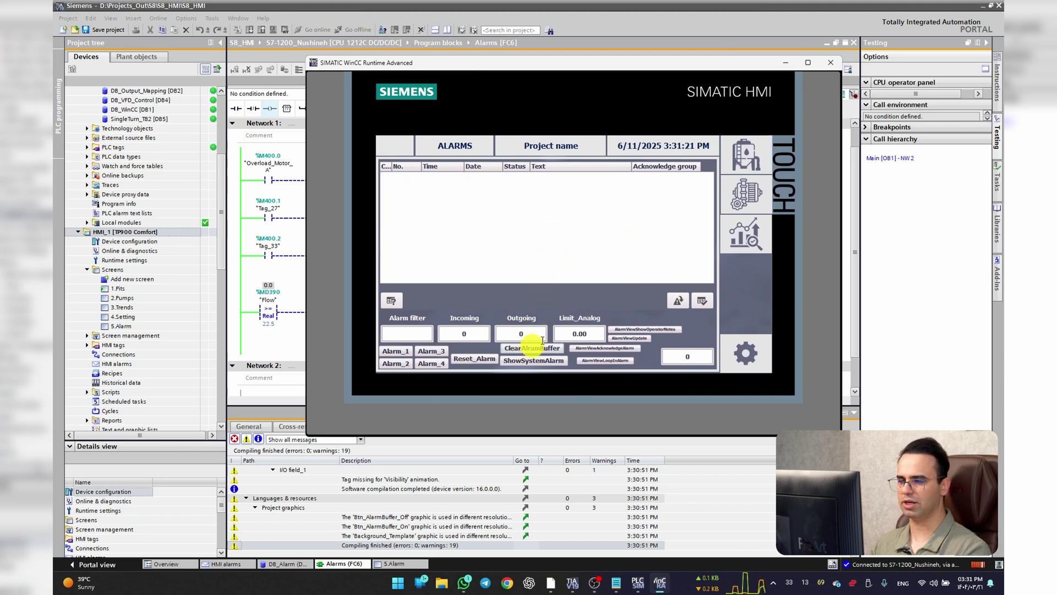
click(392, 355)
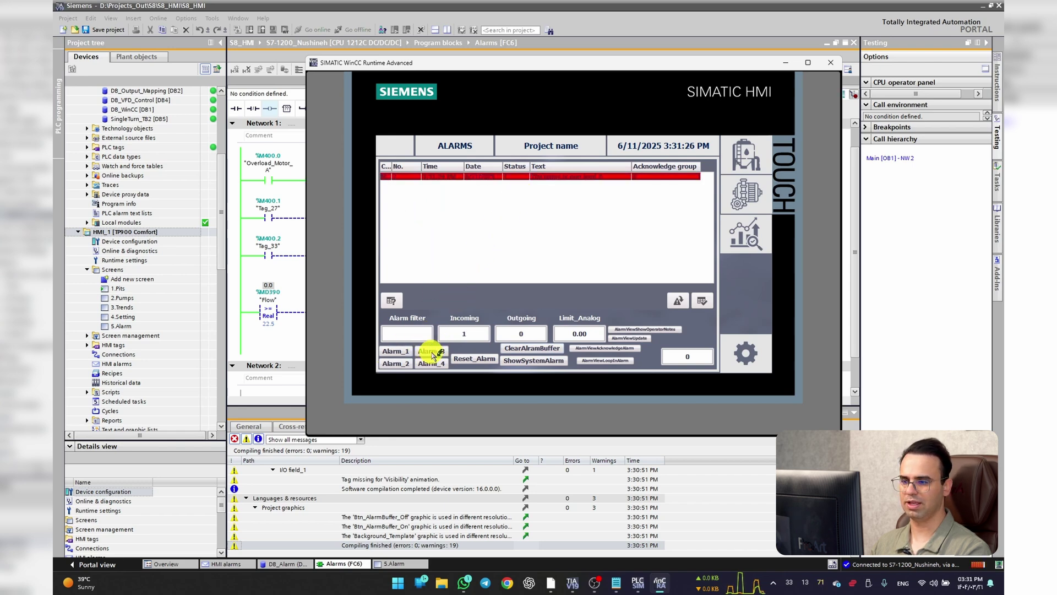
click(431, 351)
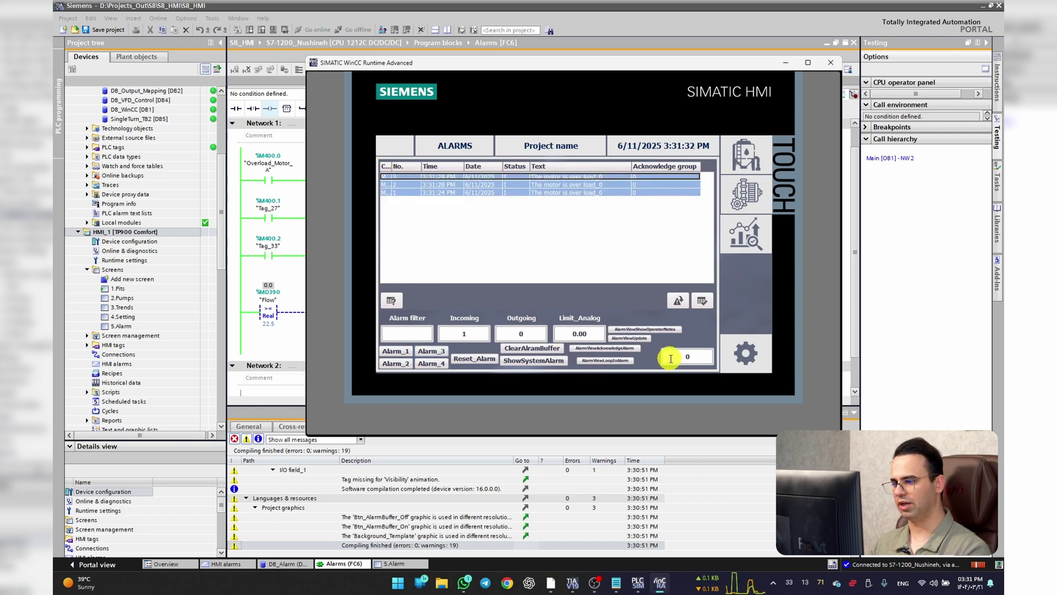
click(617, 351)
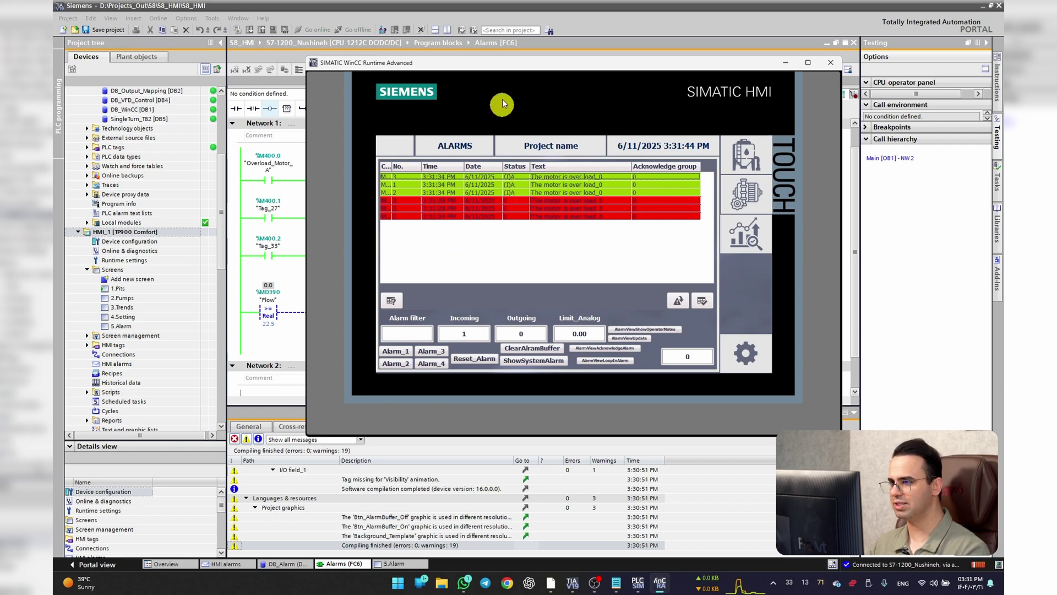
Step: Shrink the runtime window beside the Alarms [FC6] ladder, then press Reset_Alarm to clear M400.0–M400.2
drag(514, 64, 683, 63)
drag(596, 65, 316, 287)
drag(419, 289, 582, 279)
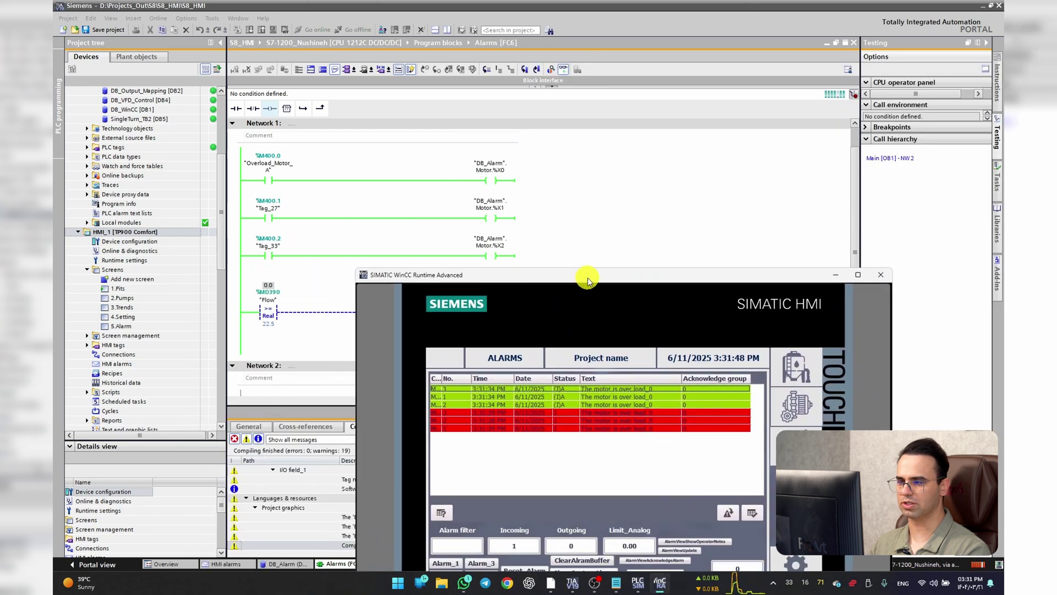
drag(357, 269, 432, 314)
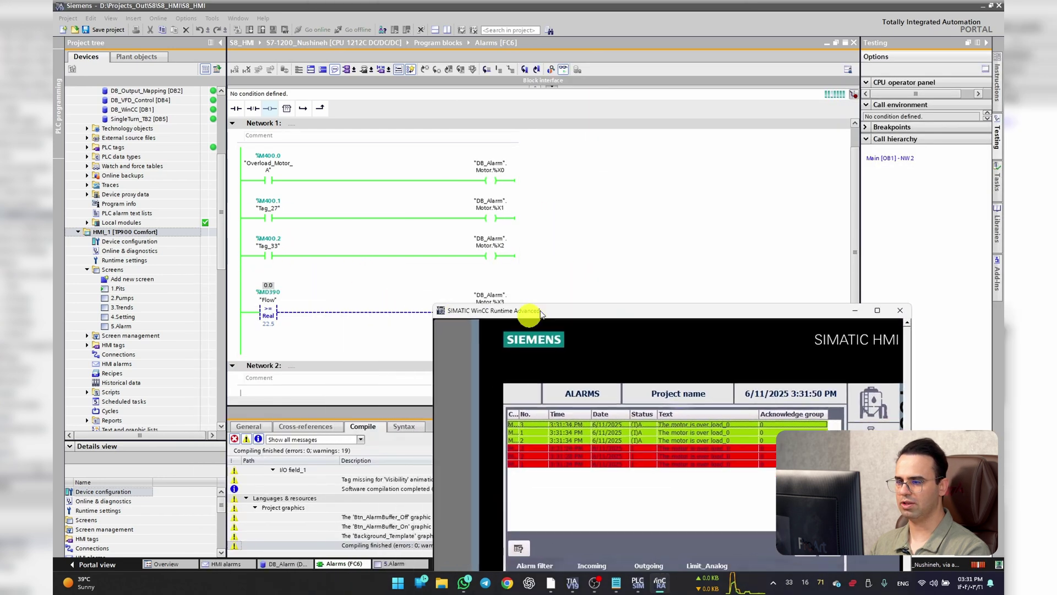
drag(597, 314, 650, 105)
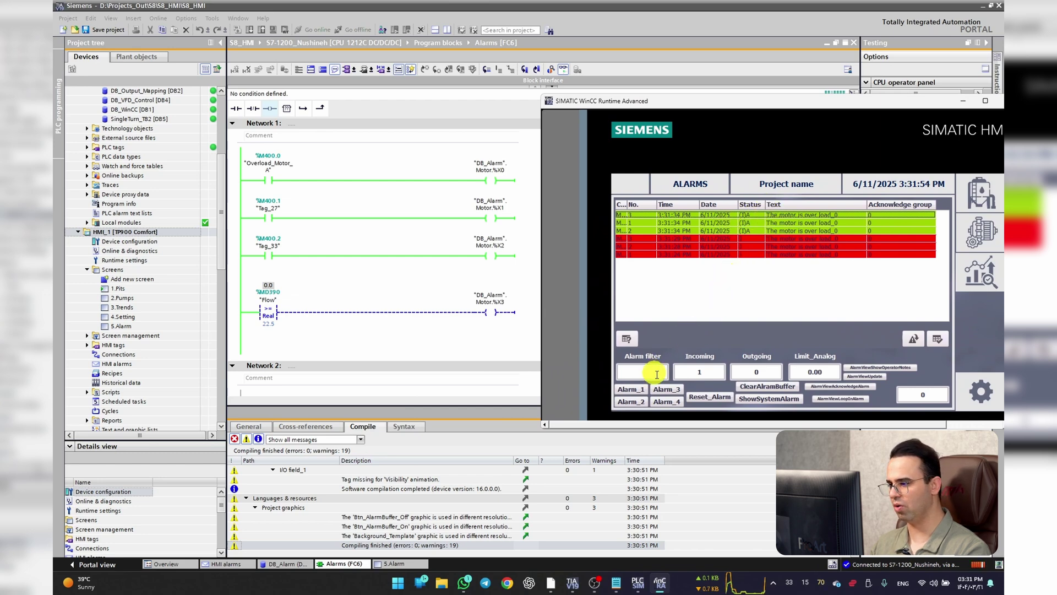
click(707, 400)
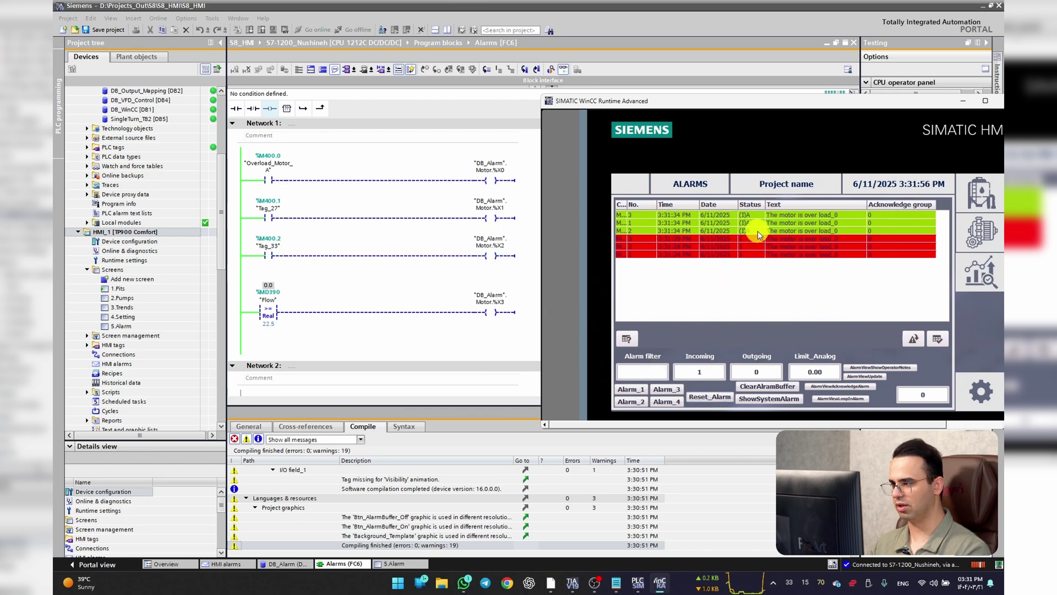